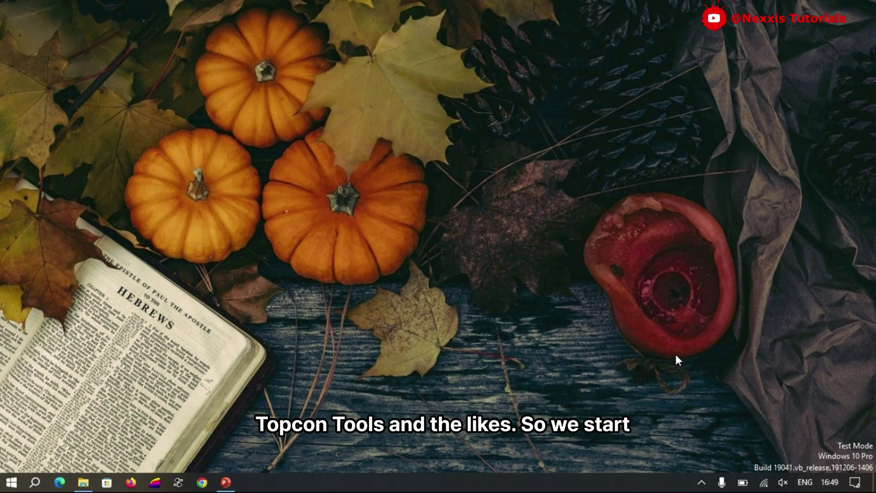
# Launch Hi-Target Geomatics Office from a Start menu search for 'HI'
pyautogui.click(12, 482)
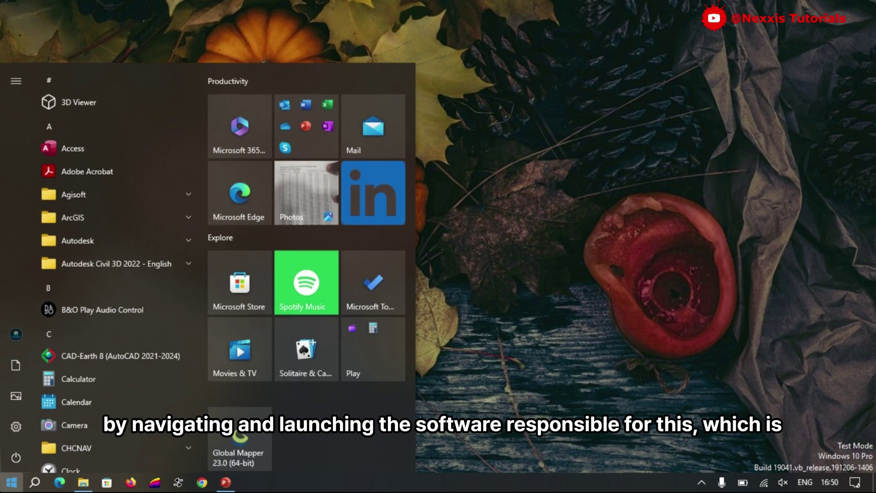
pyautogui.write('HI')
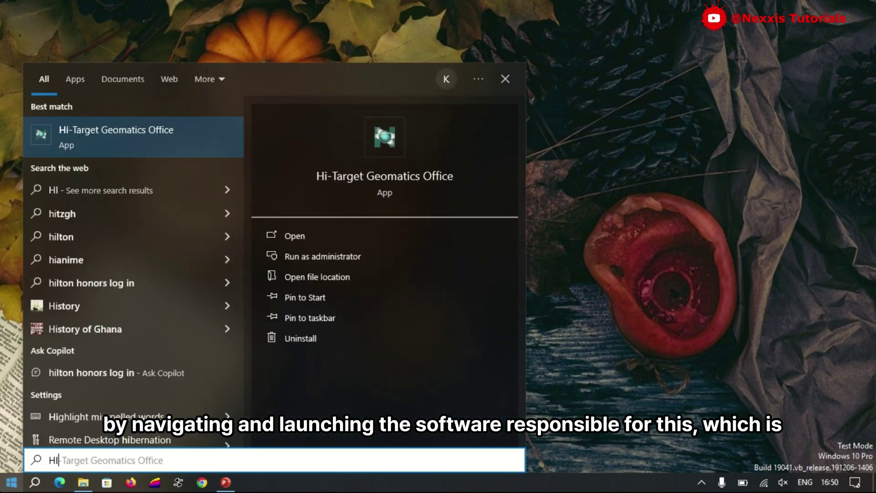
pyautogui.click(154, 138)
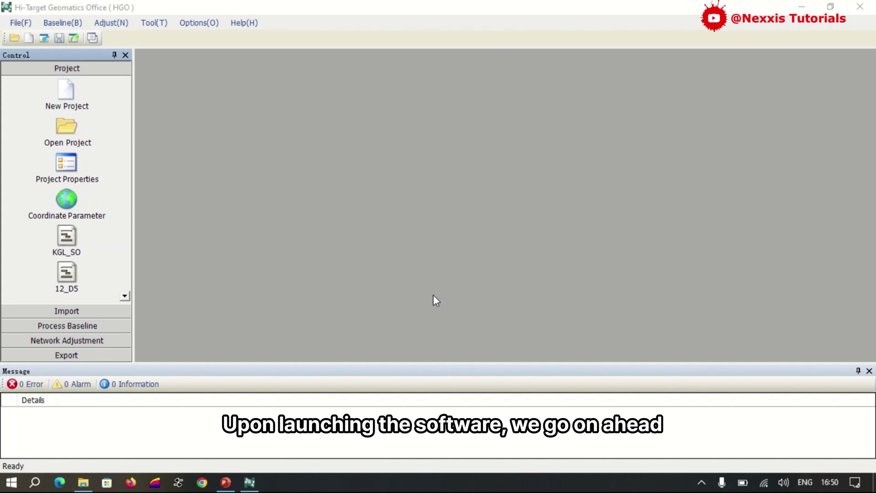
# Create a new project named HVM, keeping the default project properties
pyautogui.click(65, 90)
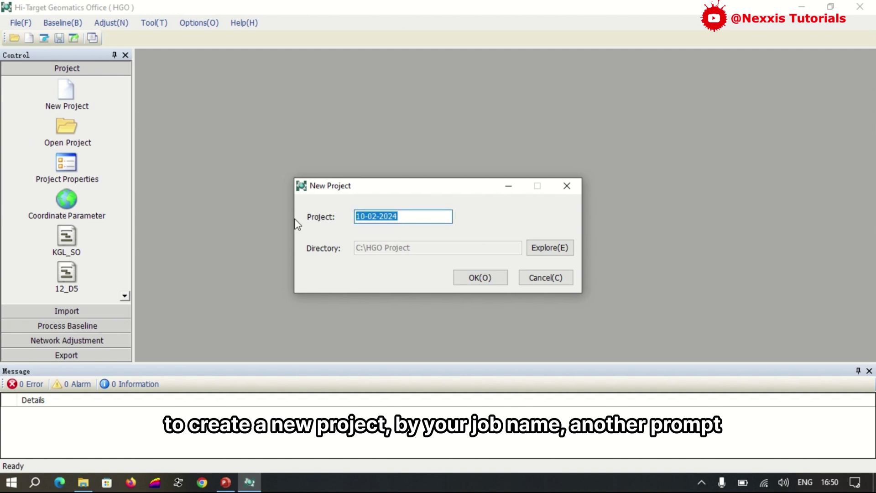
pyautogui.write('HVM')
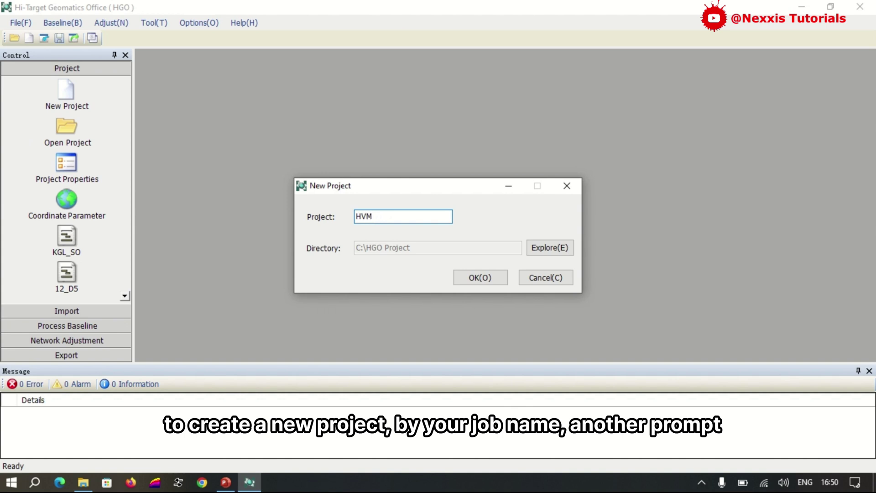
pyautogui.click(485, 275)
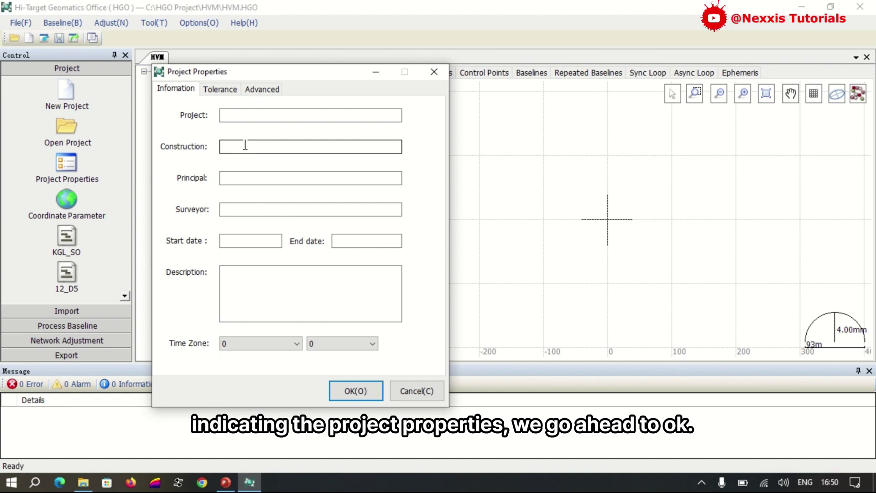
pyautogui.click(355, 390)
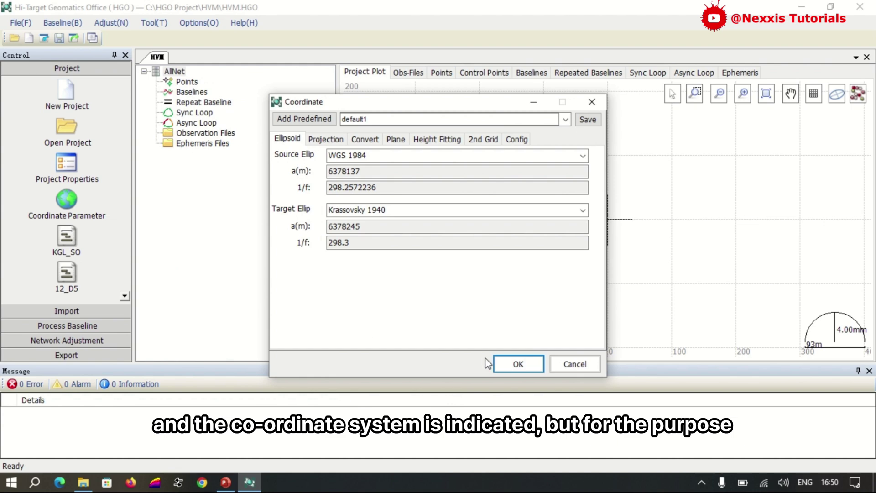
# Accept the default WGS 1984 to Krassovsky 1940 coordinate settings and start a file import
pyautogui.click(510, 365)
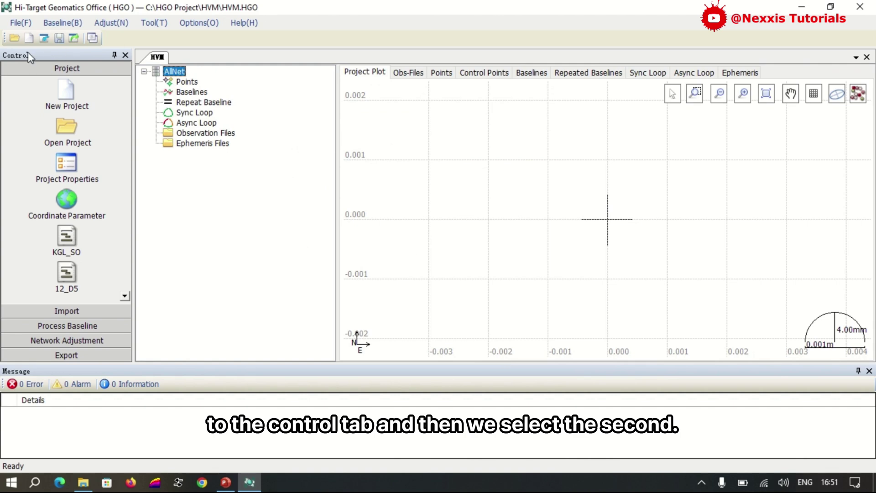
pyautogui.click(70, 312)
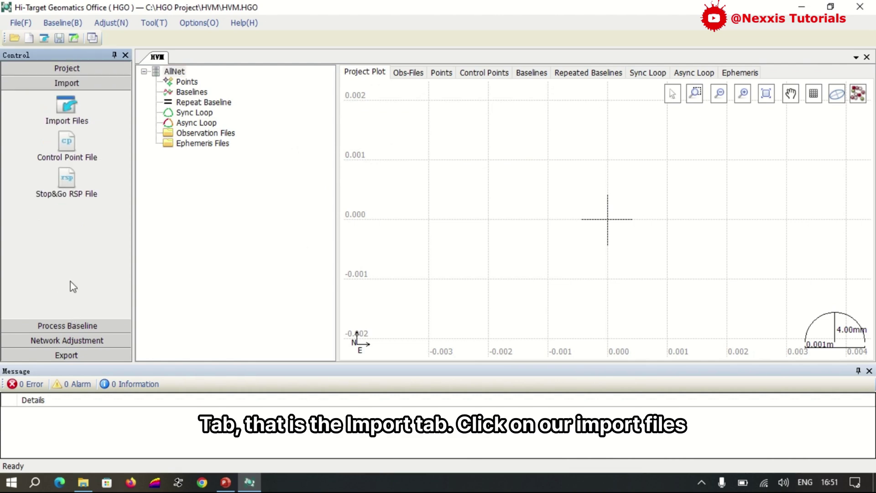
pyautogui.click(64, 106)
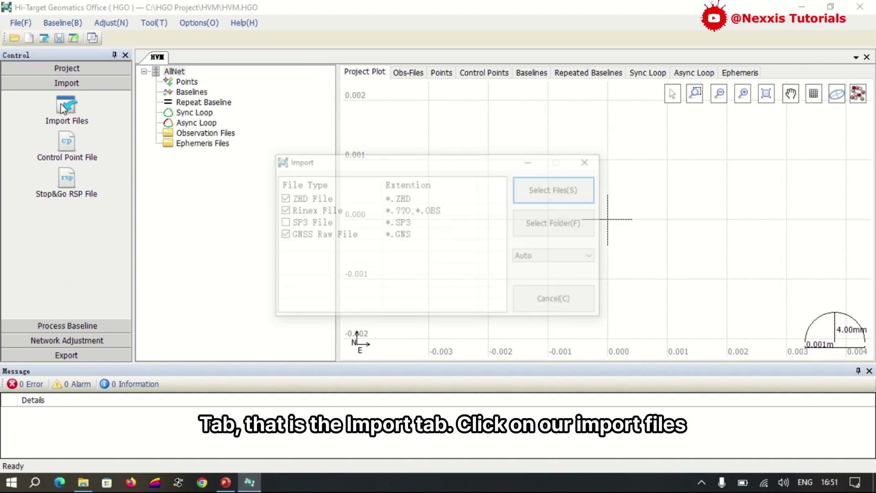
# Import the KWB1 and KWB2 GNS files from D:\VALUATION\KWABENYA_HOME\RAW
pyautogui.click(566, 191)
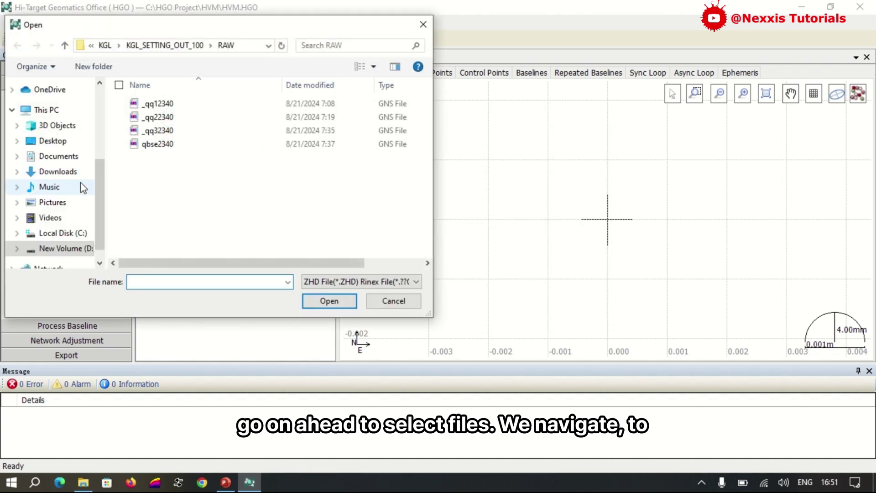
pyautogui.scroll(-1, 60, 237)
pyautogui.click(59, 232)
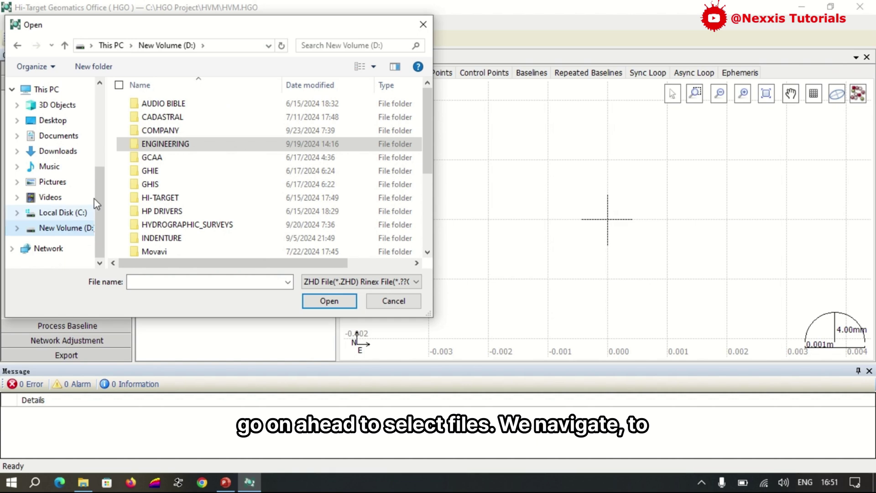
pyautogui.scroll(-4, 193, 245)
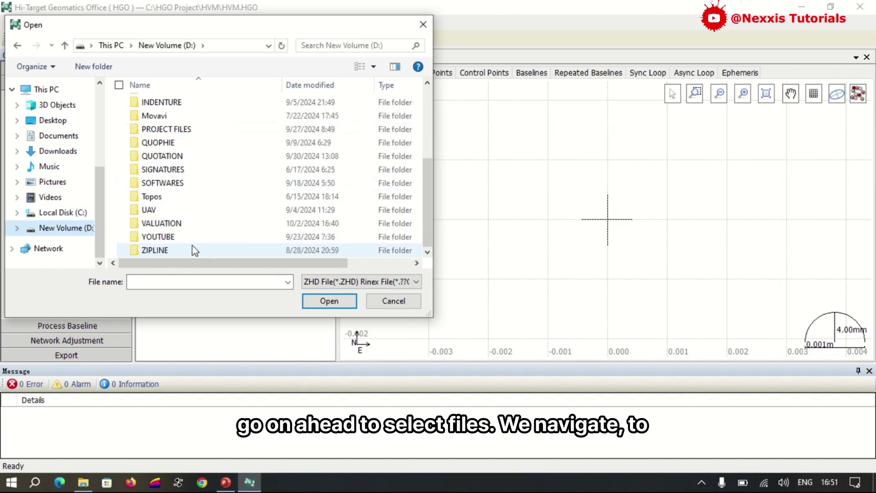
pyautogui.doubleClick(198, 226)
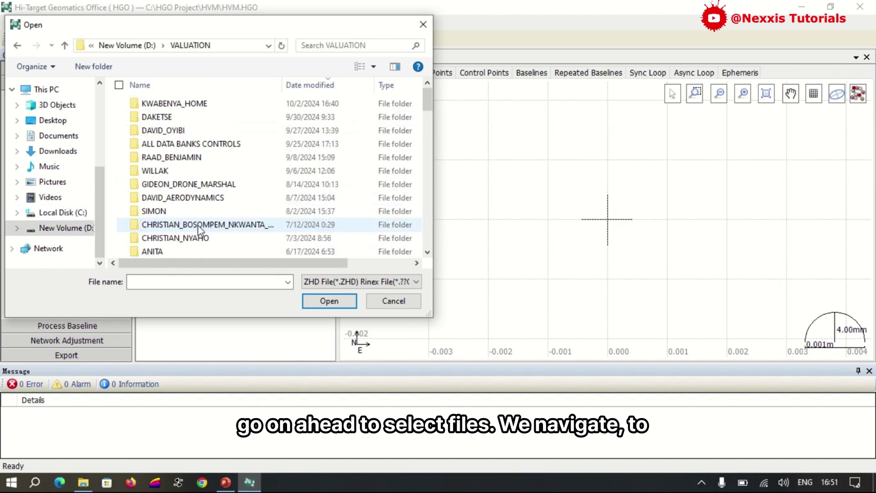
pyautogui.doubleClick(191, 104)
pyautogui.doubleClick(192, 108)
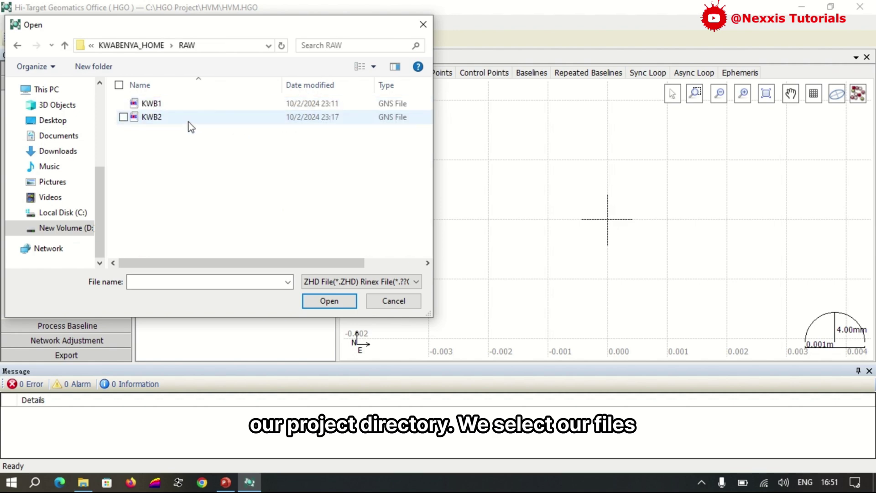
pyautogui.hotkey('ctrl', 'a')
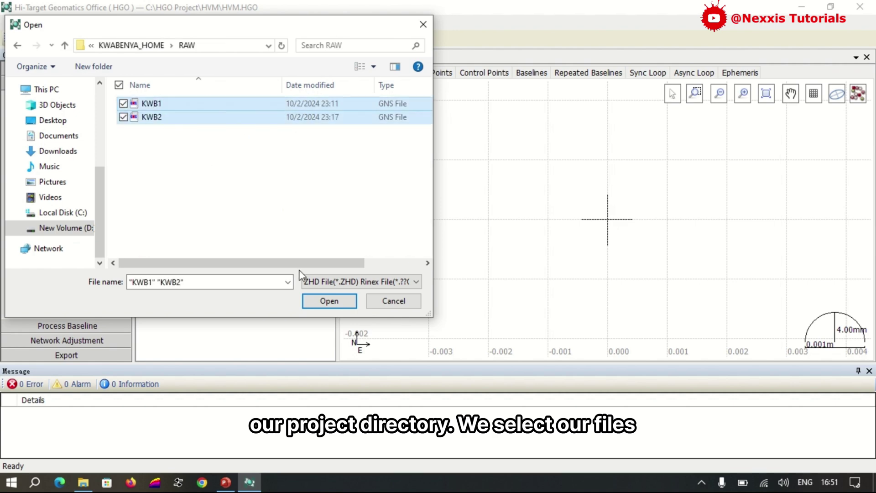
pyautogui.click(321, 304)
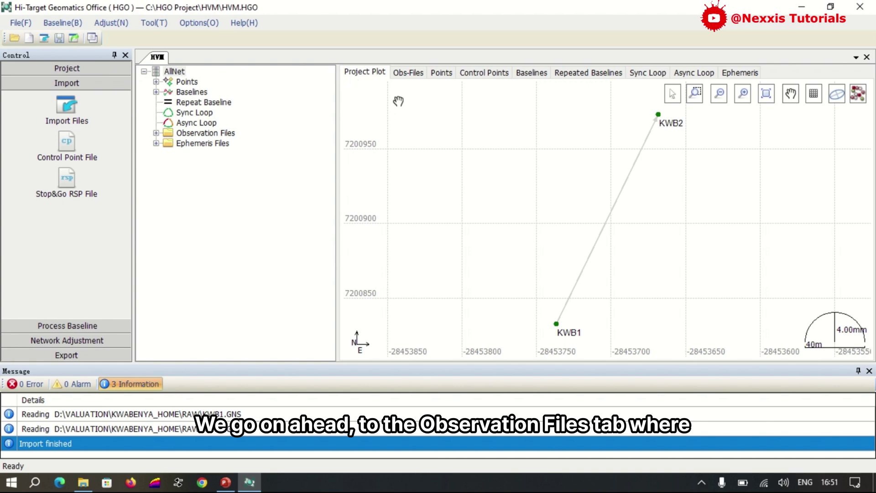
# Apply point name KWB1 to the KWB1.zsd observation file, then close its properties
pyautogui.click(408, 74)
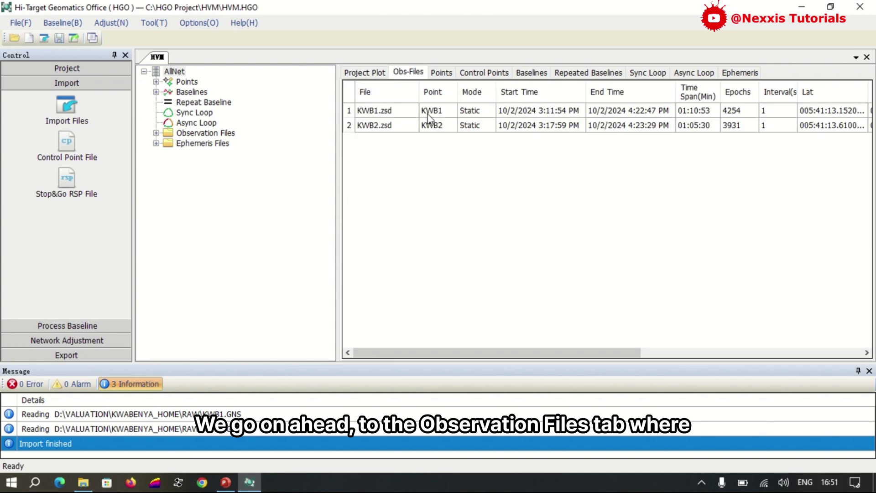
pyautogui.doubleClick(428, 118)
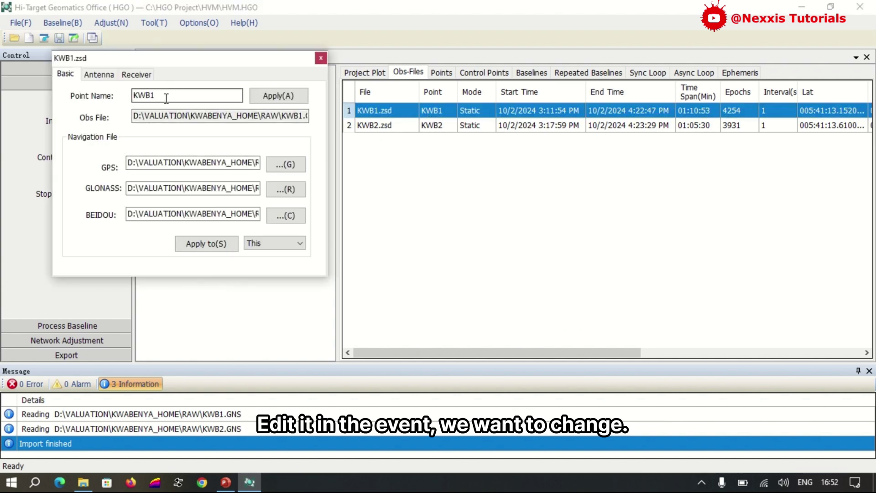
pyautogui.click(210, 250)
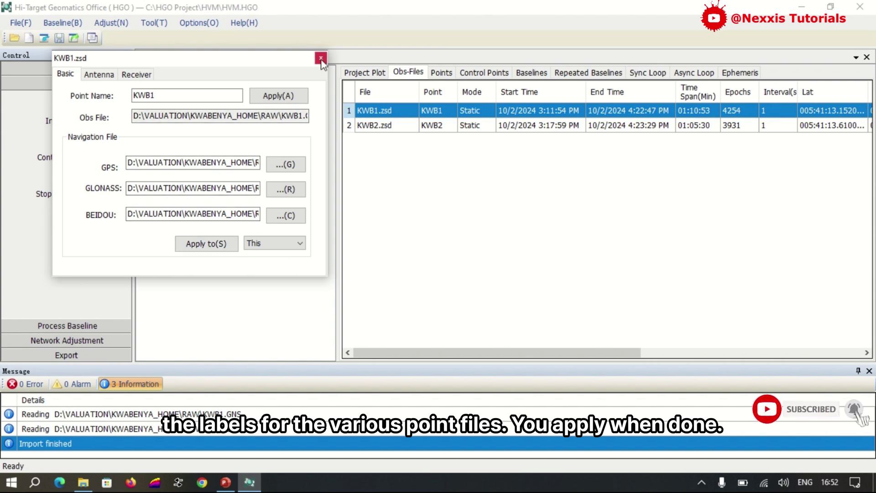
pyautogui.click(302, 97)
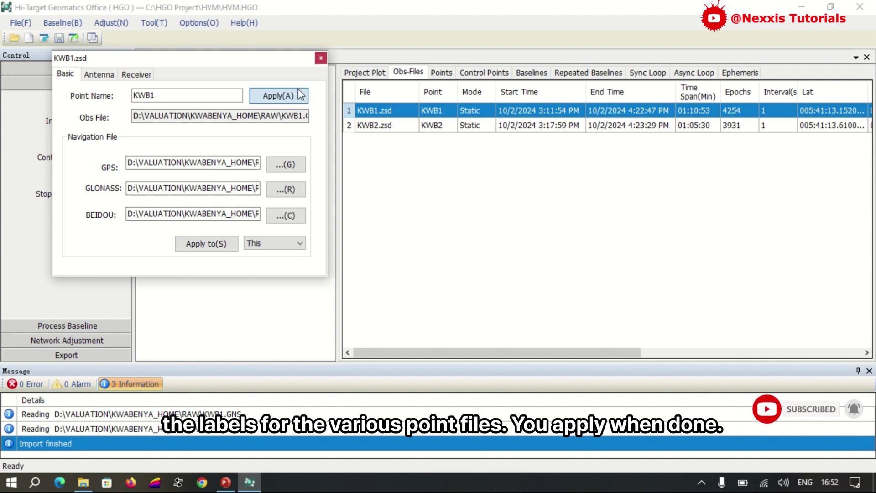
pyautogui.click(320, 58)
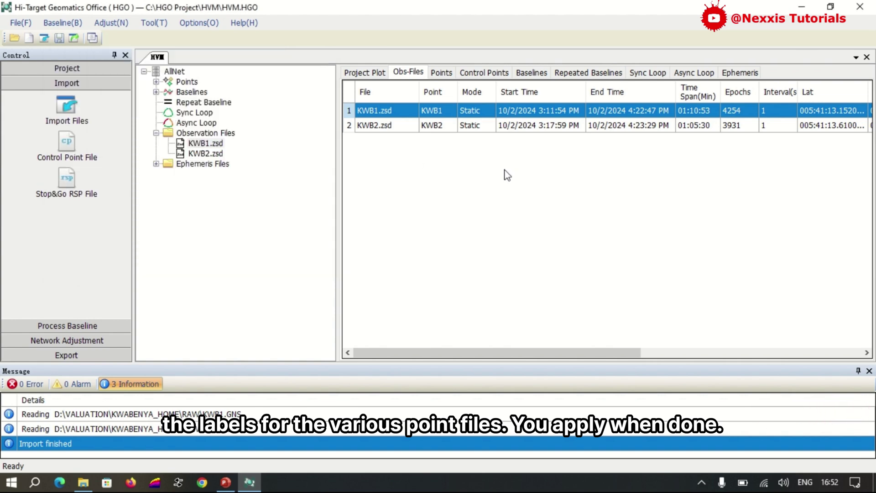
pyautogui.click(437, 127)
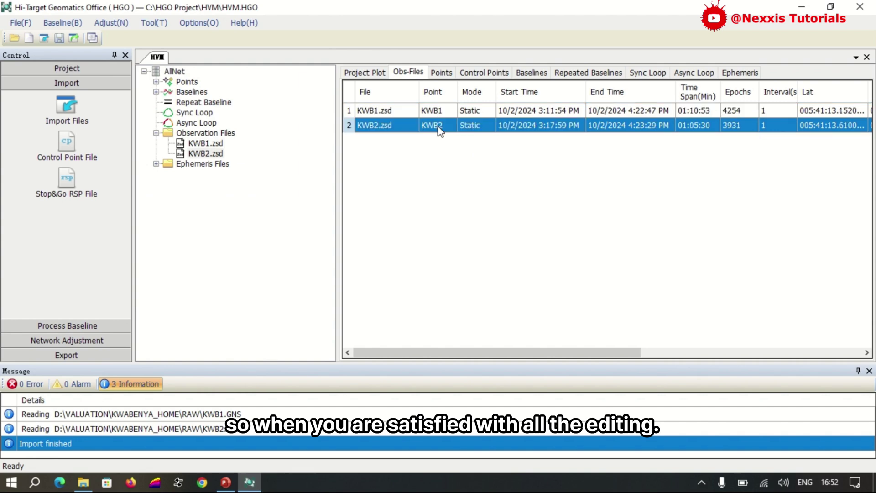
# Set the RINEX options for both observation files to version 2.11
pyautogui.hotkey('ctrl', 'a')
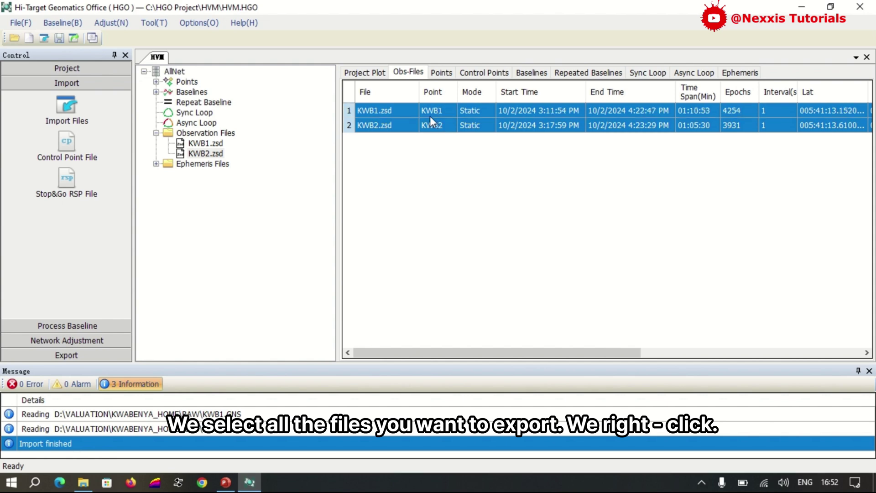
pyautogui.rightClick(430, 116)
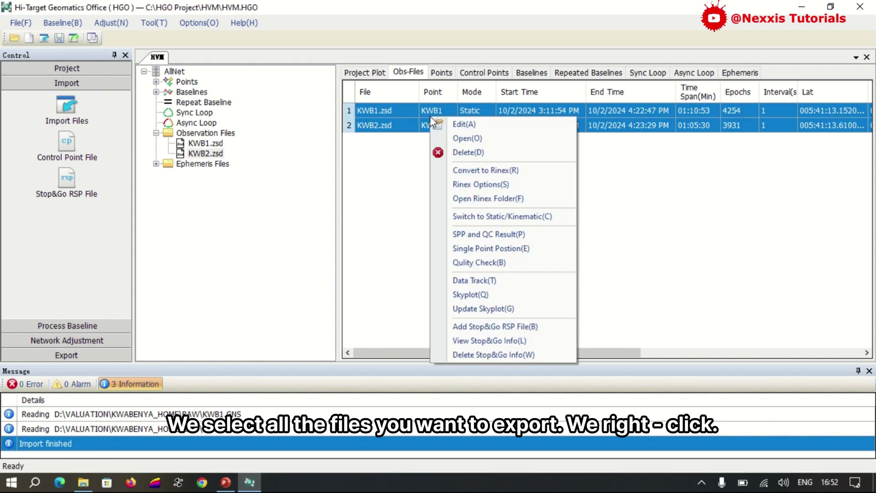
pyautogui.click(477, 185)
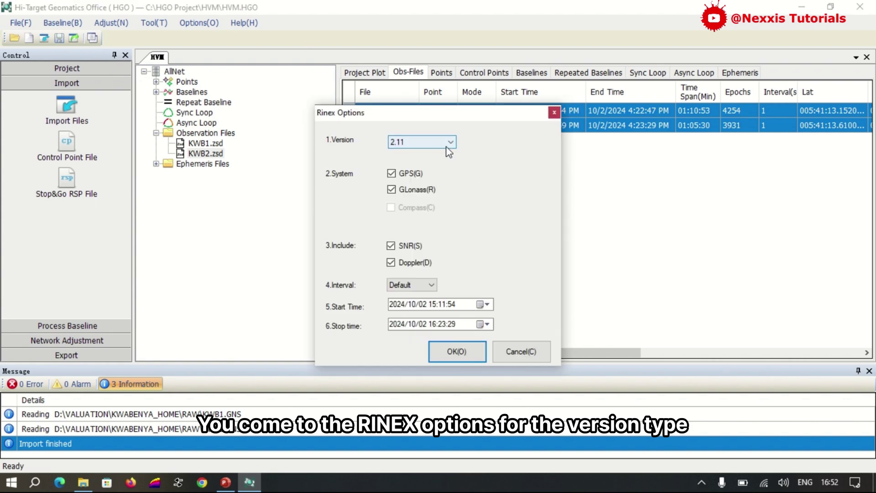
pyautogui.click(449, 145)
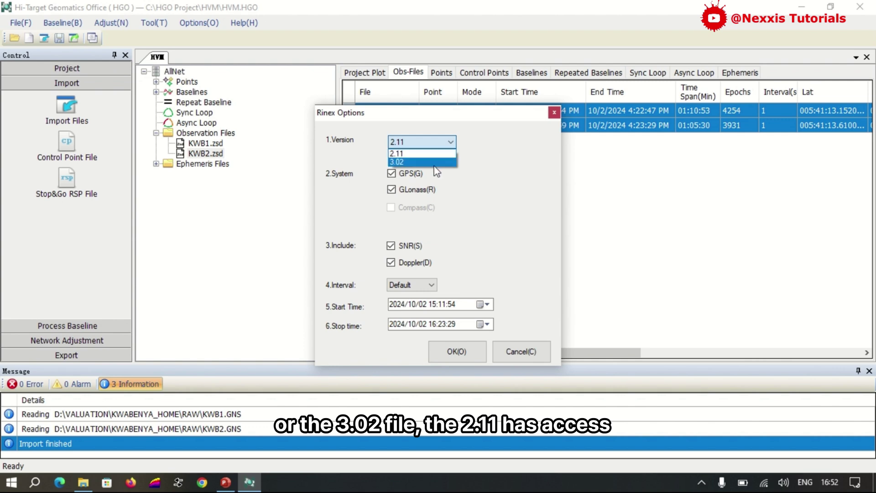
pyautogui.click(493, 165)
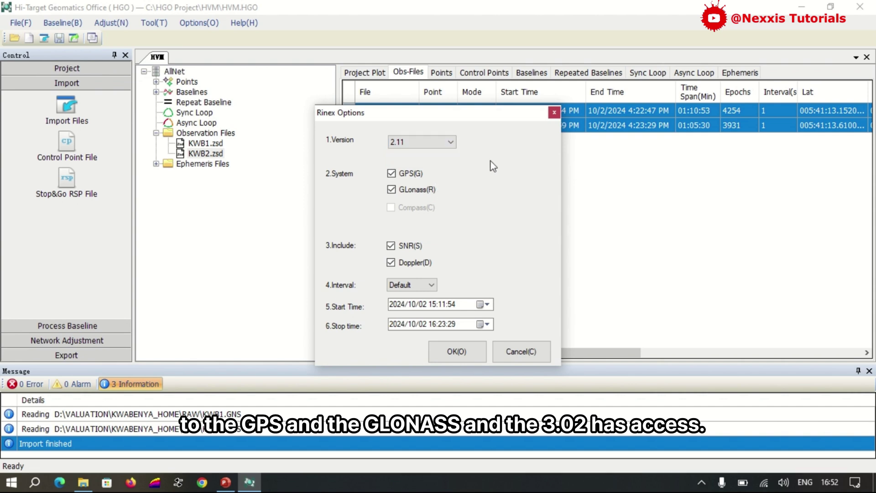
pyautogui.click(443, 142)
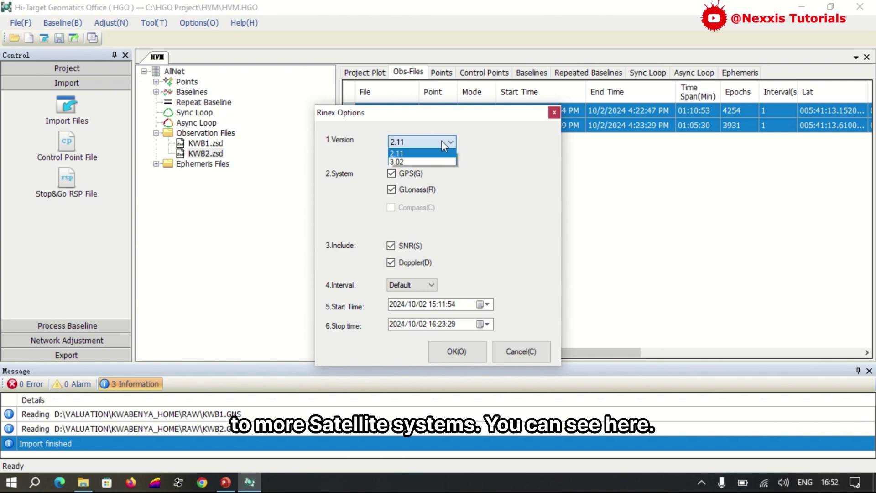
pyautogui.click(447, 159)
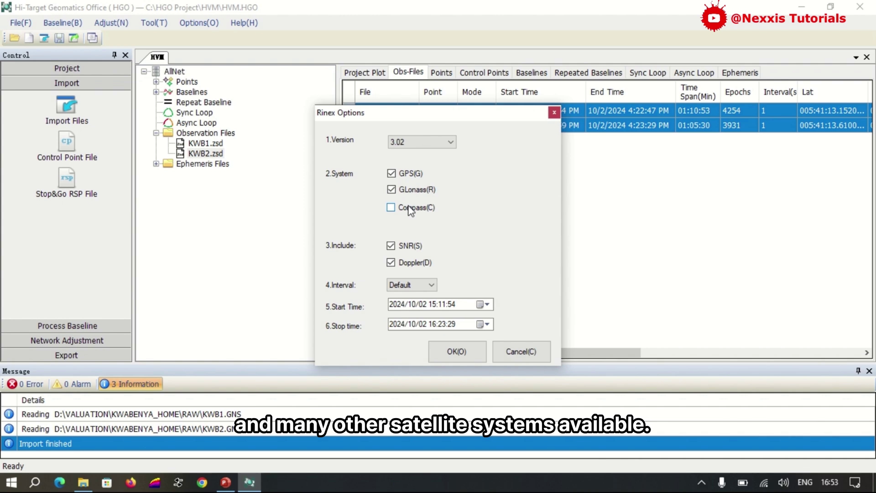
pyautogui.click(419, 145)
pyautogui.click(422, 163)
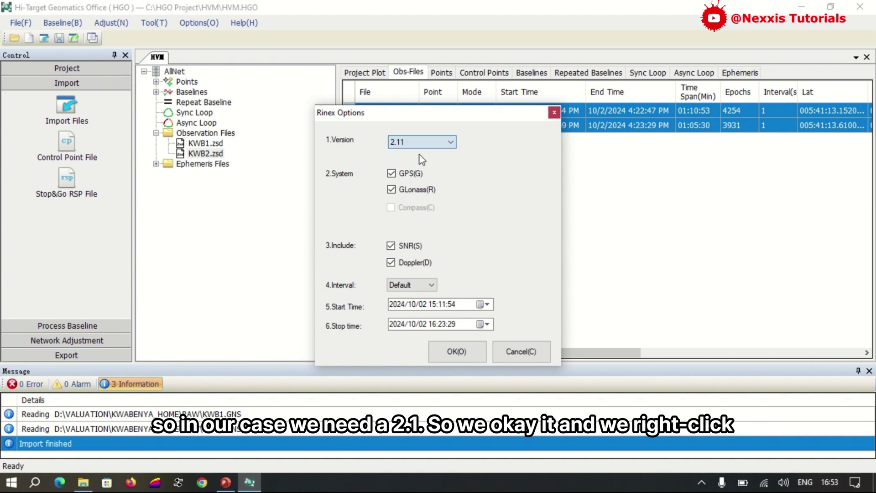
pyautogui.click(472, 352)
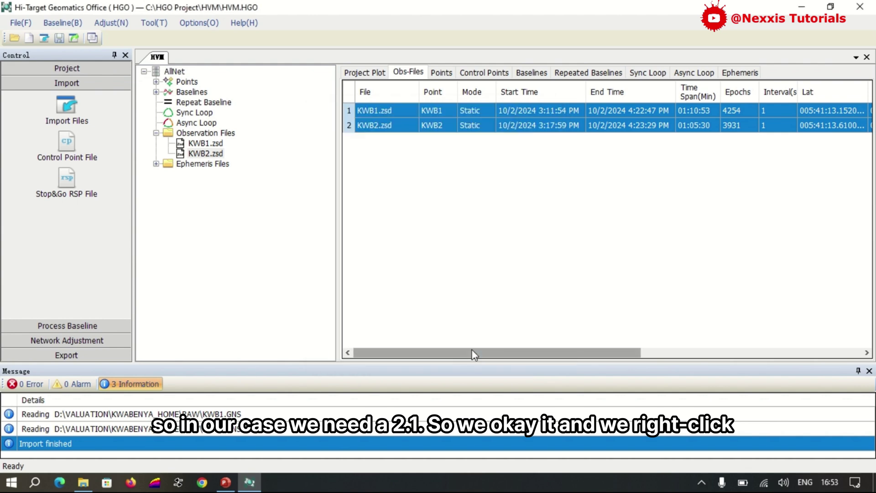
# Convert KWB1 and KWB2 to RINEX and open the RINEX output folder
pyautogui.rightClick(448, 122)
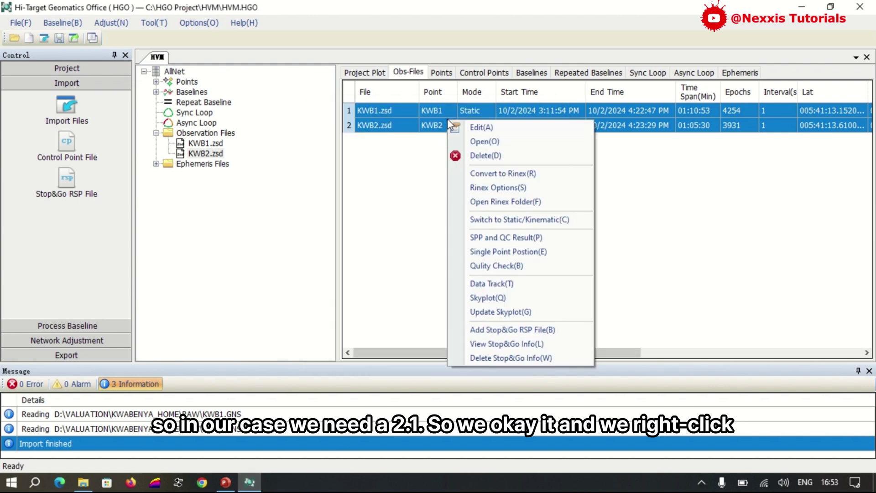
pyautogui.click(488, 182)
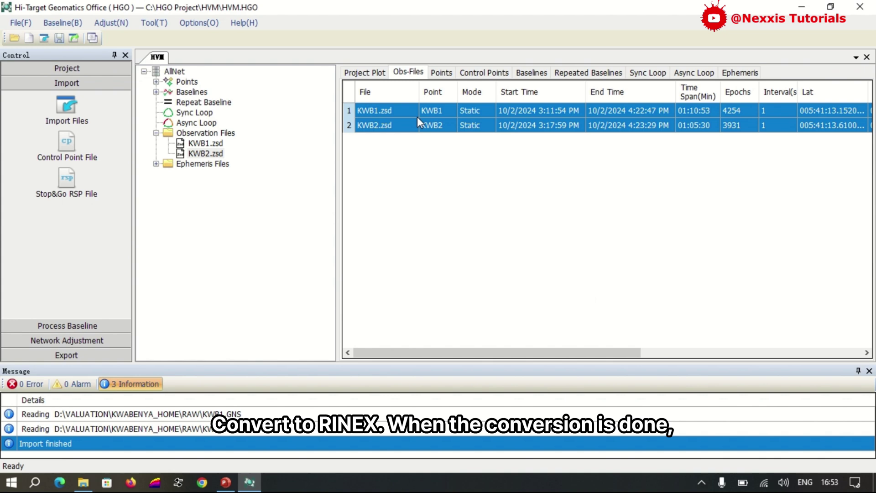
pyautogui.rightClick(417, 116)
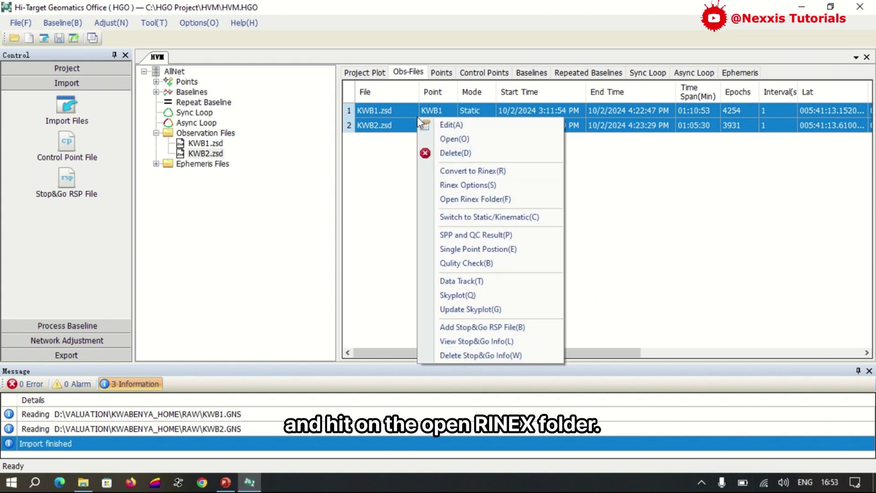
pyautogui.click(471, 200)
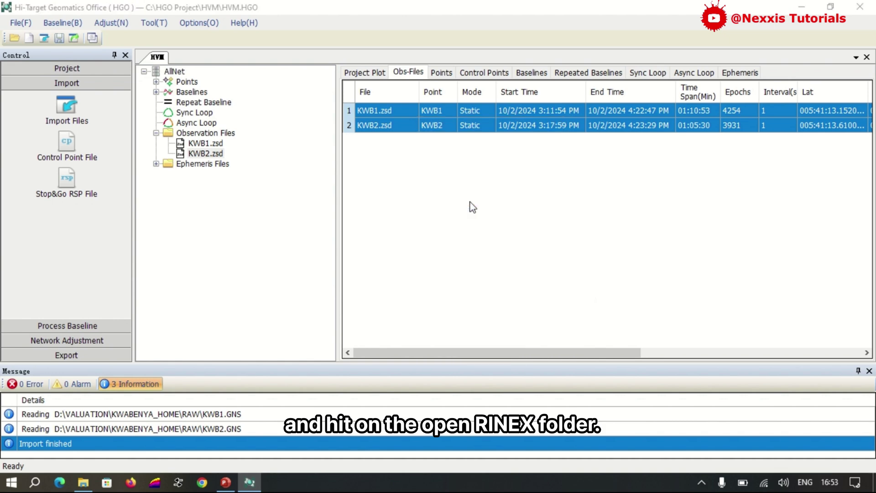